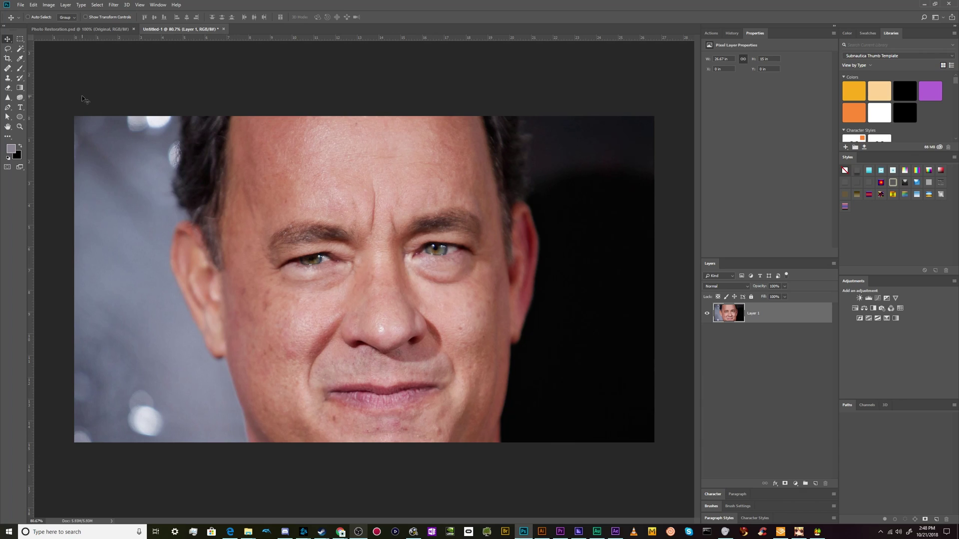
Step: Draw a rectangular marquee around the face and run Filter > Liquify on it
click(20, 39)
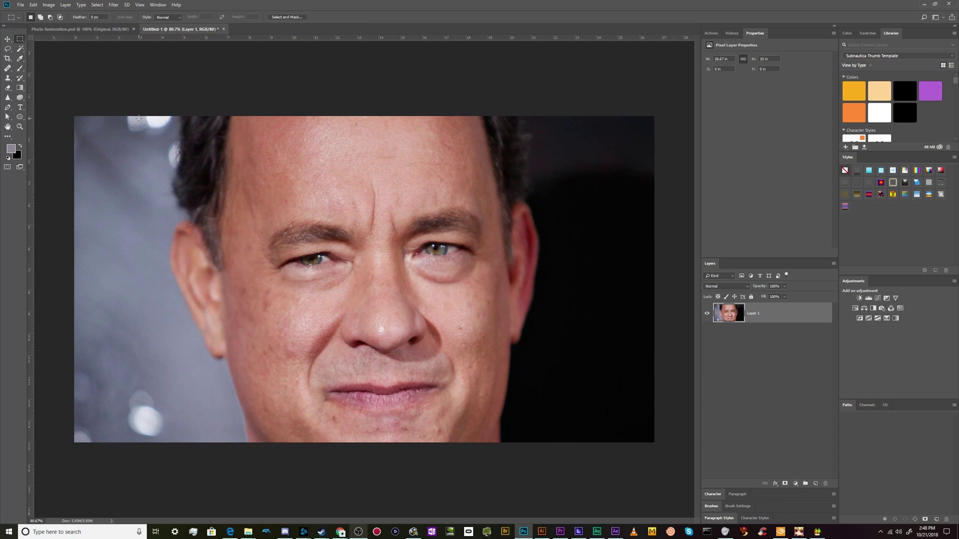
drag(138, 114, 582, 443)
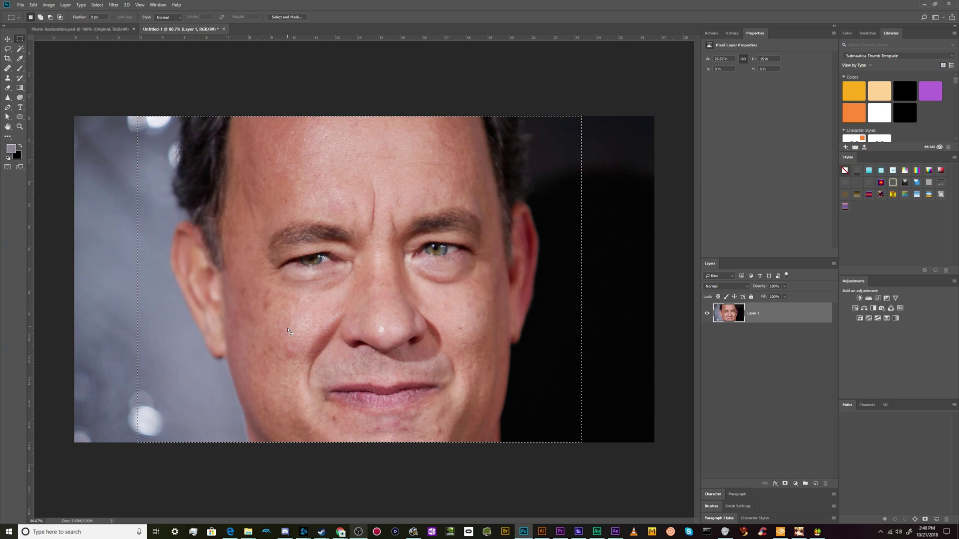
click(113, 5)
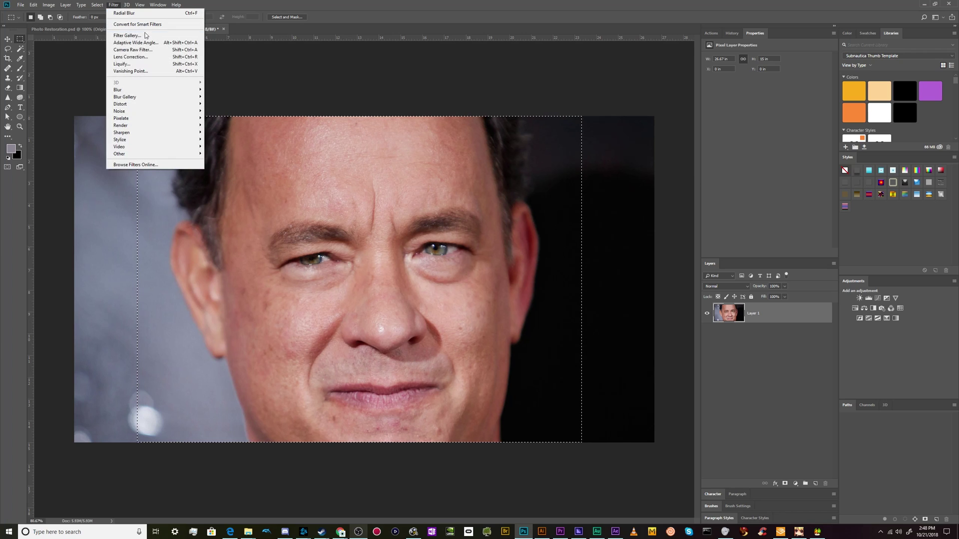
click(130, 64)
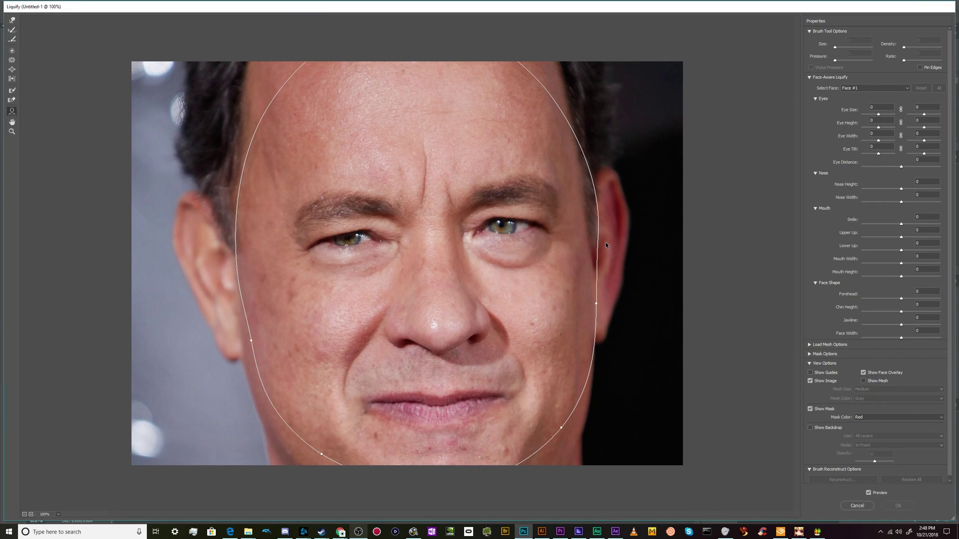
Step: Confirm Face #1 is selected and collapse Brush Tool Options to reveal the Face-Aware Liquify sliders
mouse_move(629, 247)
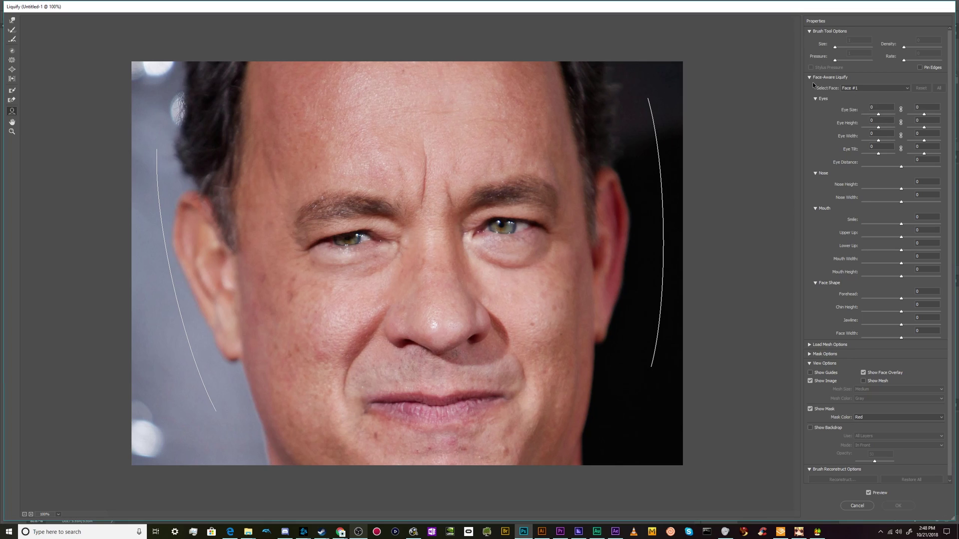
click(851, 91)
click(811, 31)
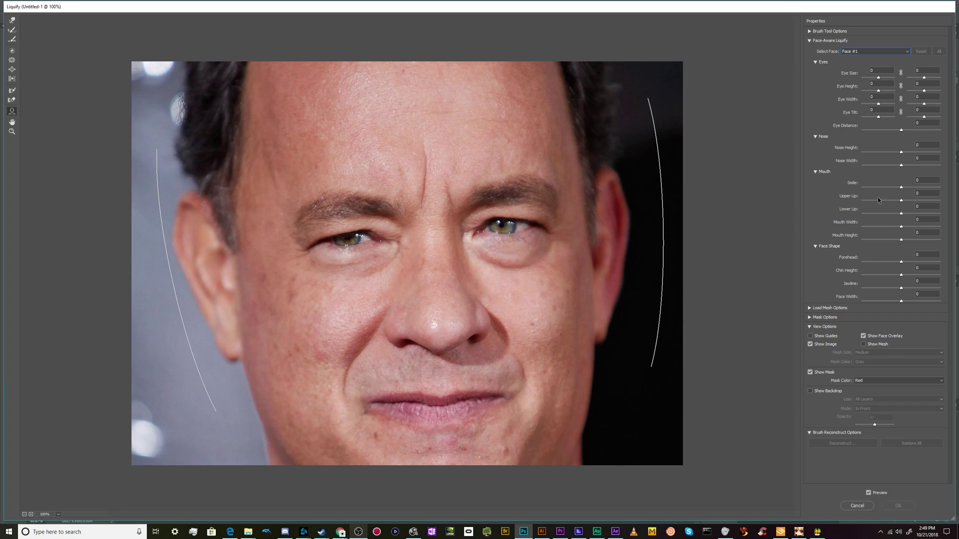
Step: Set the mouth sliders to Smile 24, Upper Lip 100, Lower Lip -100 and Mouth Width 31
drag(901, 187, 946, 190)
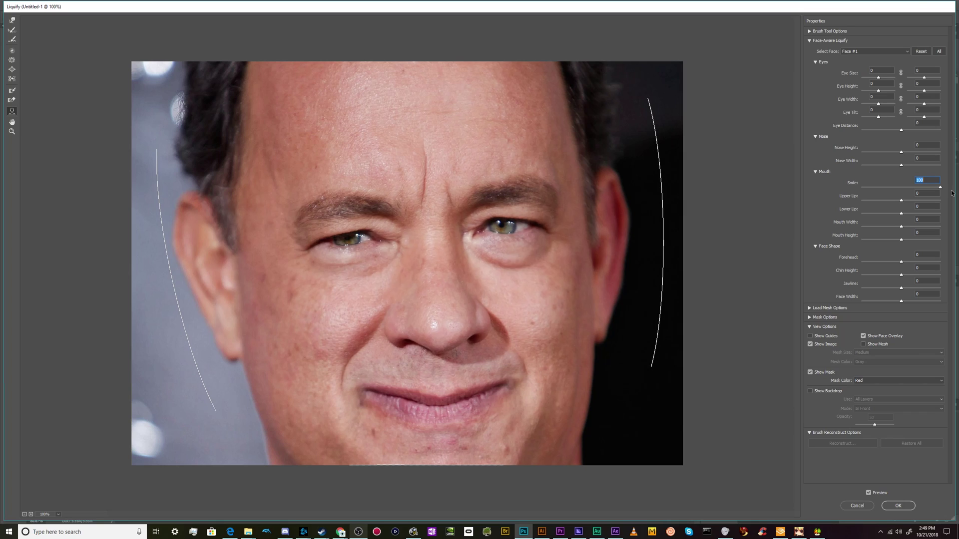
drag(940, 193, 913, 196)
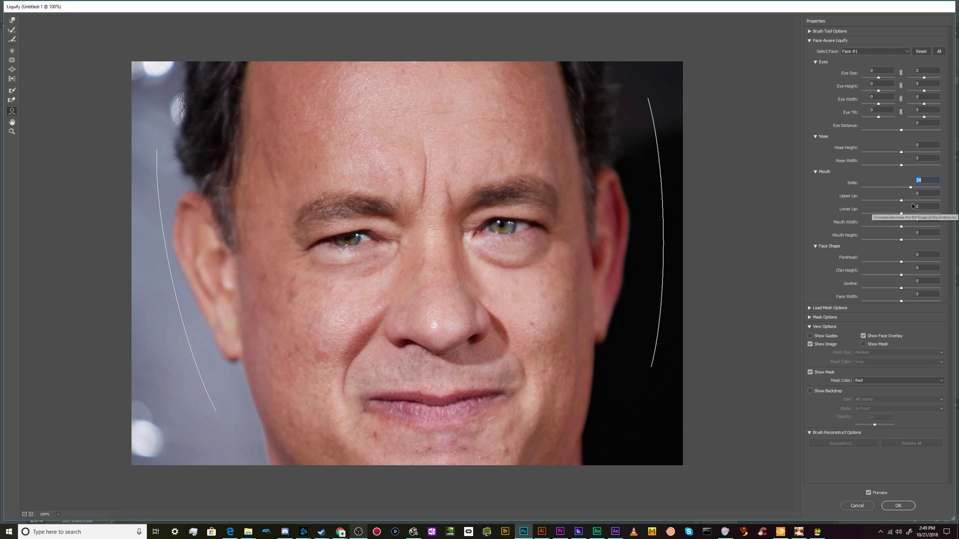
drag(903, 200, 942, 201)
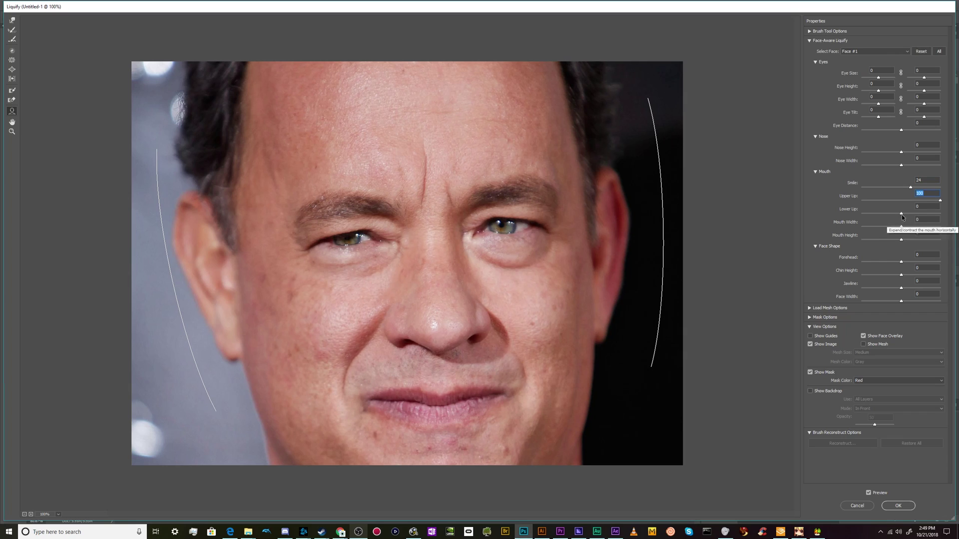
drag(901, 213, 861, 217)
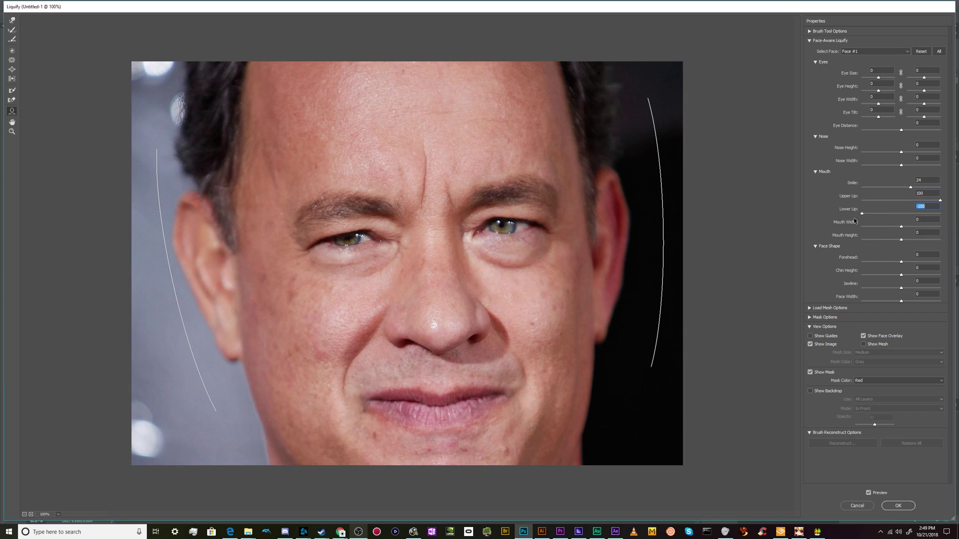
mouse_move(901, 226)
mouse_down()
mouse_move(946, 229)
mouse_move(910, 230)
mouse_move(941, 229)
mouse_move(915, 230)
mouse_move(923, 239)
mouse_move(906, 241)
mouse_up()
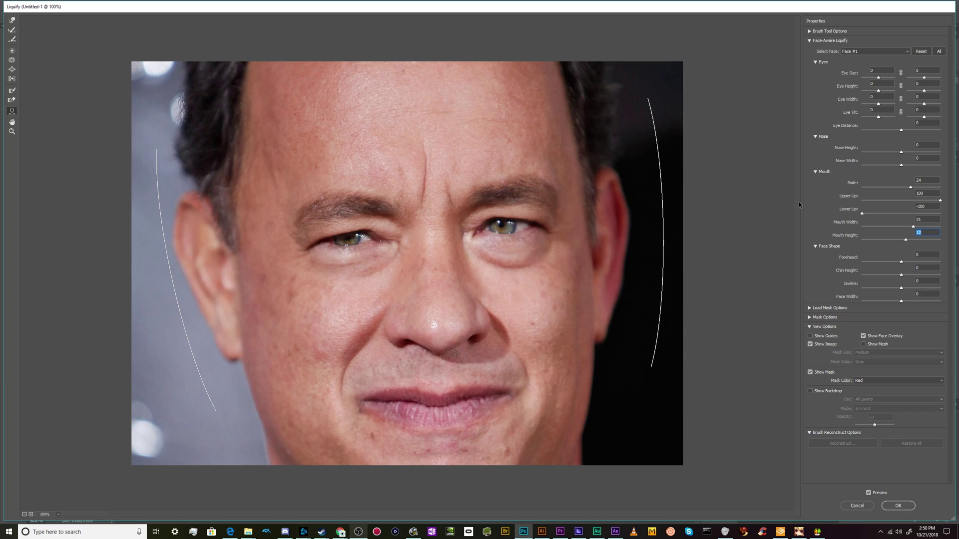
Step: Try enlarging the eyes with linked Eye Size, then reset Eye Size to 0
mouse_move(598, 183)
mouse_move(519, 219)
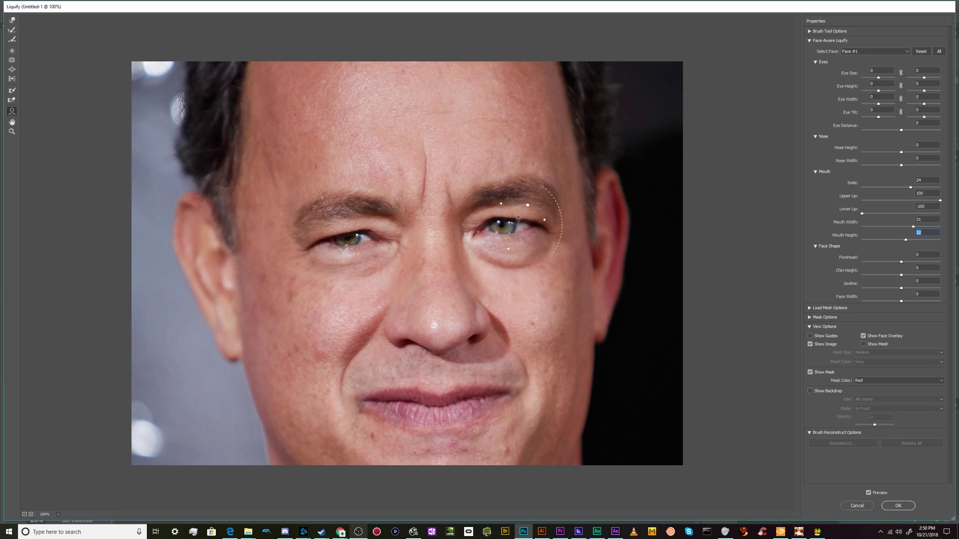
drag(528, 204, 544, 206)
key(ctrl+z)
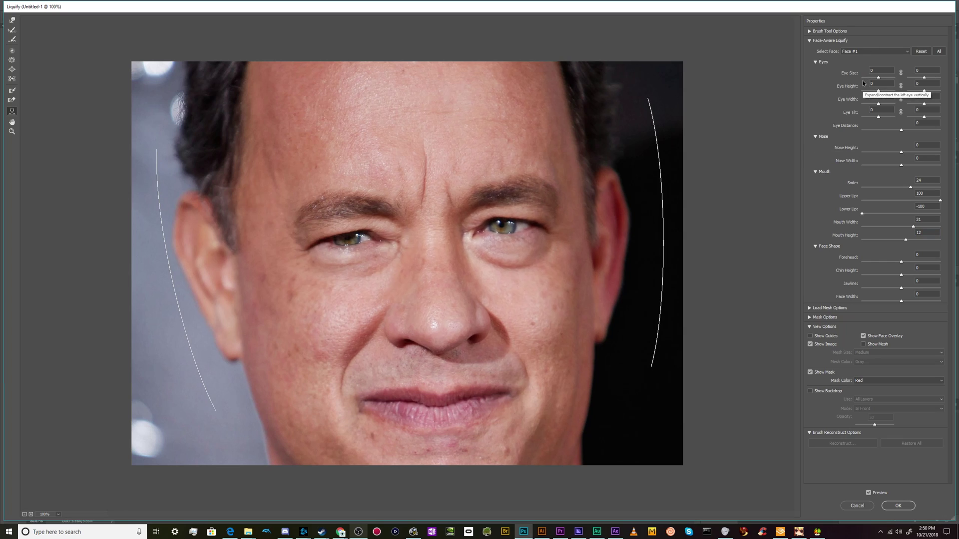
click(901, 73)
drag(880, 78, 912, 81)
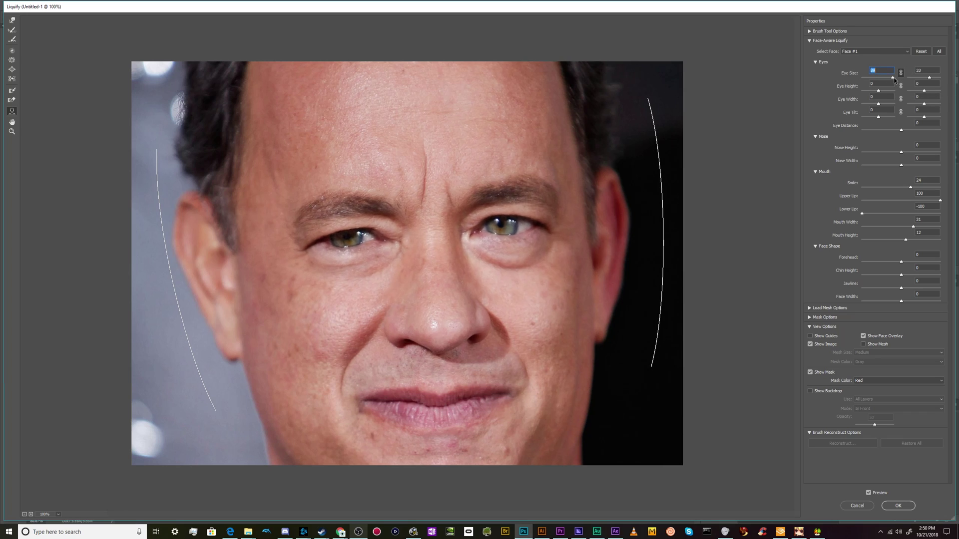
click(924, 79)
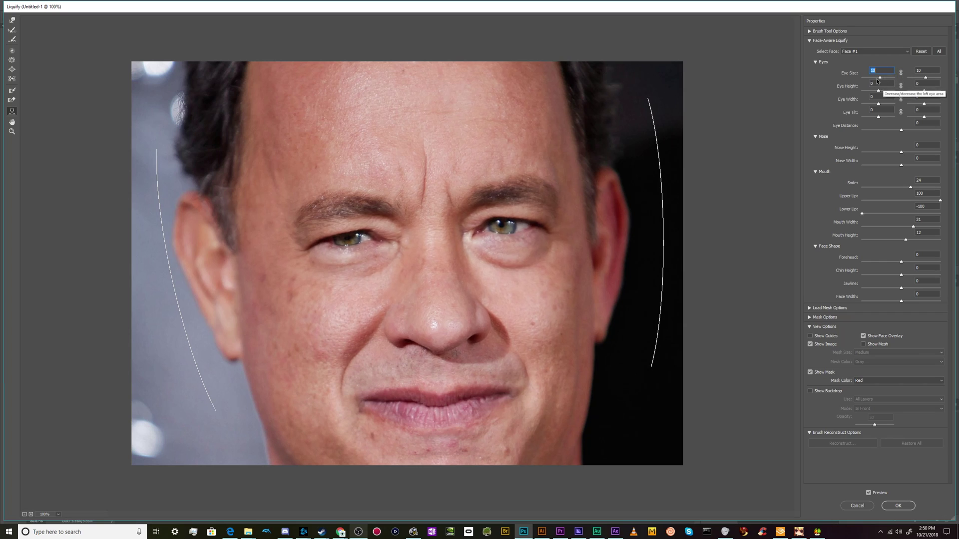
drag(880, 79, 891, 79)
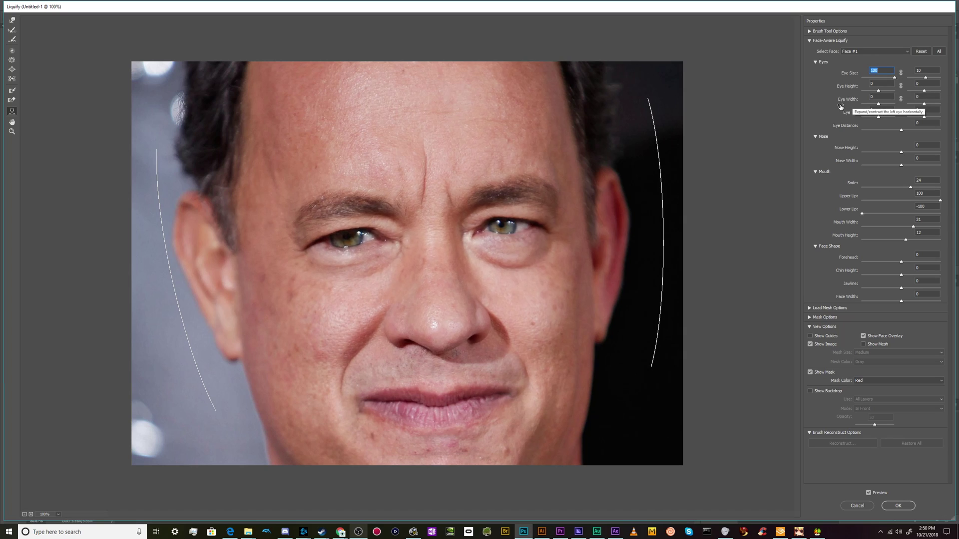
text(0)
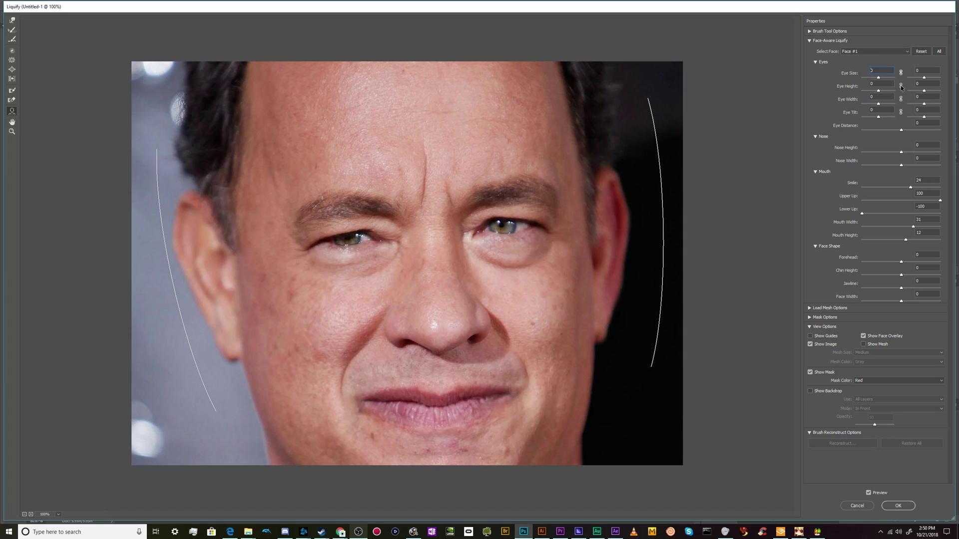
Step: Nudge eye height, set linked Eye Tilt to 56, and adjust Eye Distance
drag(879, 92, 880, 95)
click(878, 117)
click(900, 112)
mouse_move(880, 119)
mouse_down()
mouse_move(906, 119)
mouse_move(887, 121)
mouse_up()
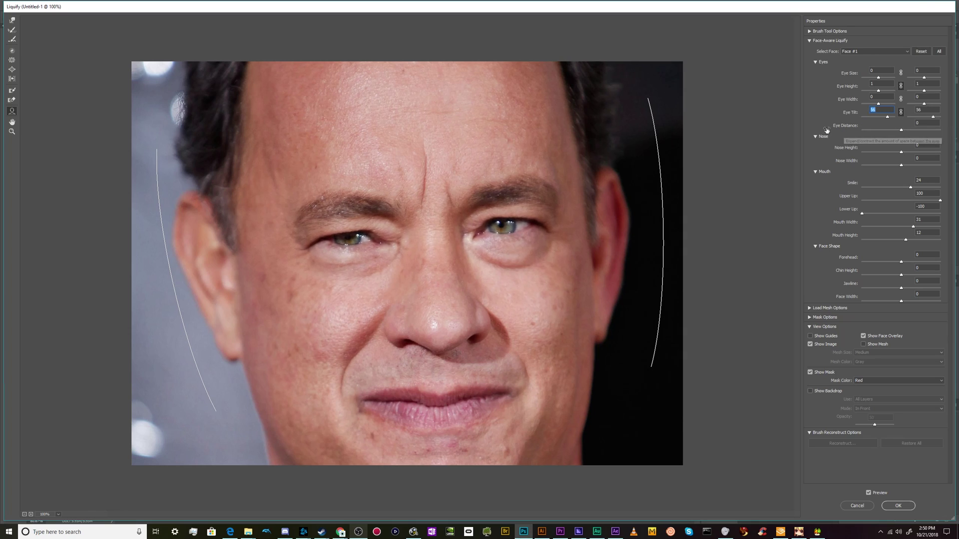
mouse_move(327, 236)
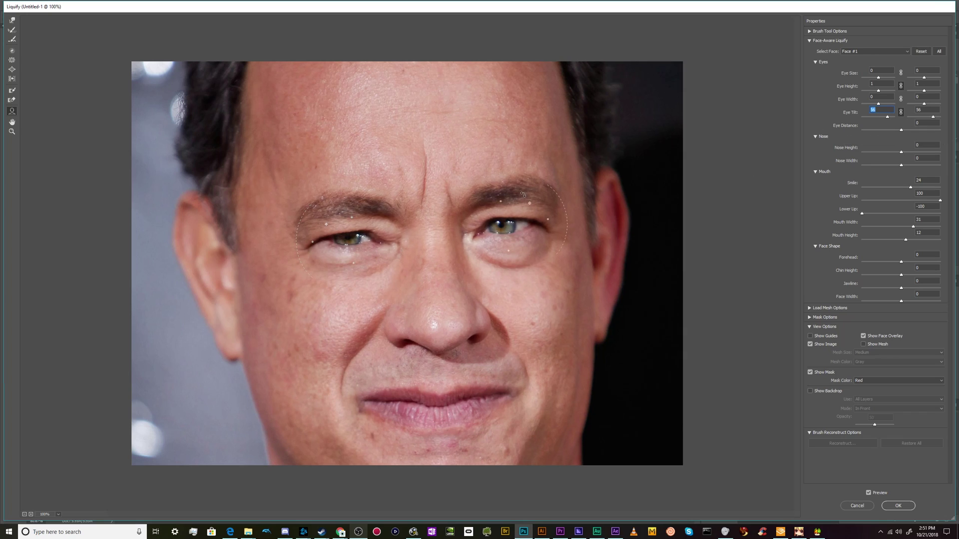
drag(901, 130, 952, 138)
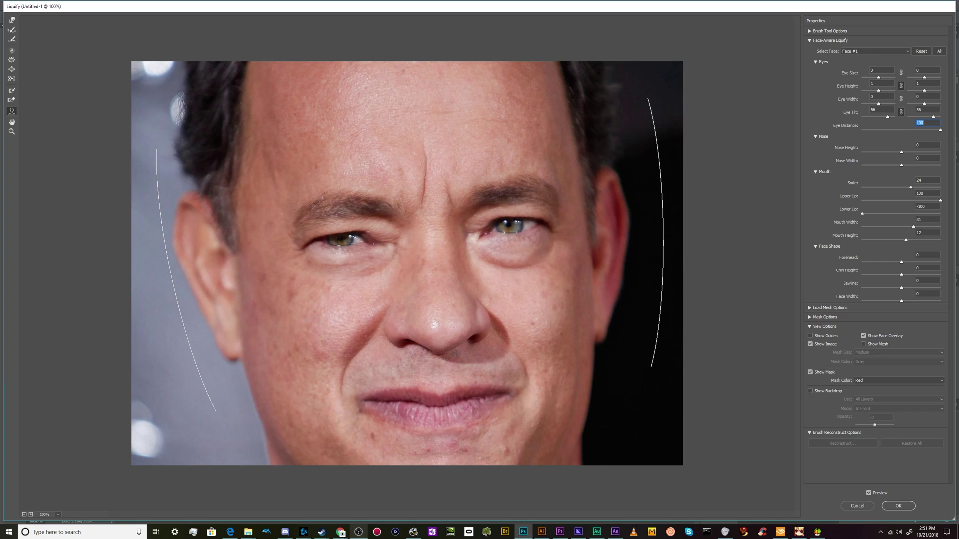
drag(952, 138, 904, 132)
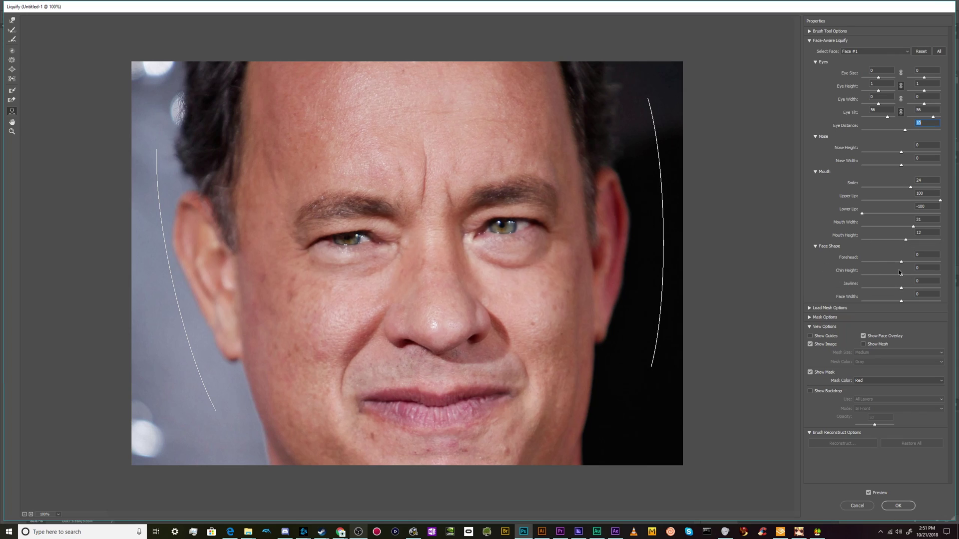
Step: Set Face Shape sliders to Forehead -96, Jawline 100 and Face Width -100
drag(901, 261, 825, 275)
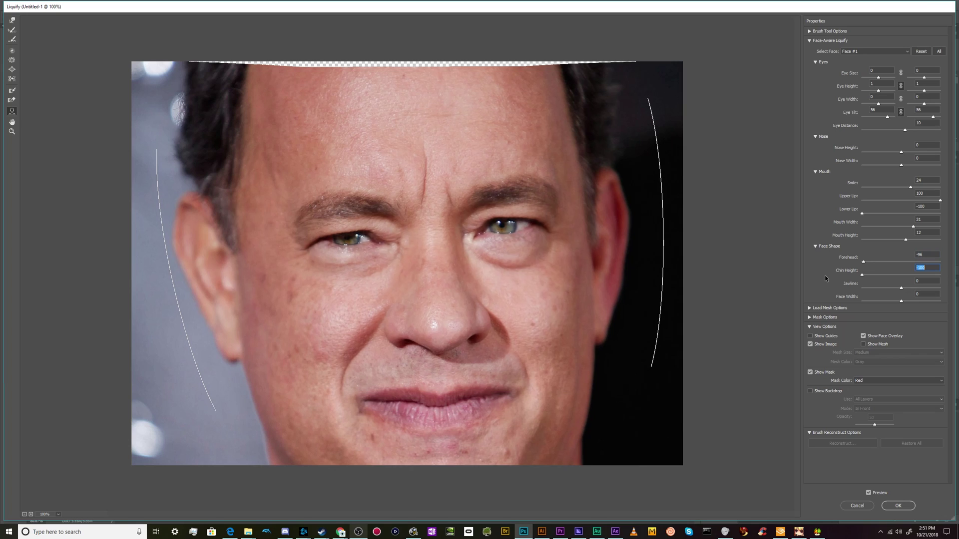
drag(901, 288, 843, 295)
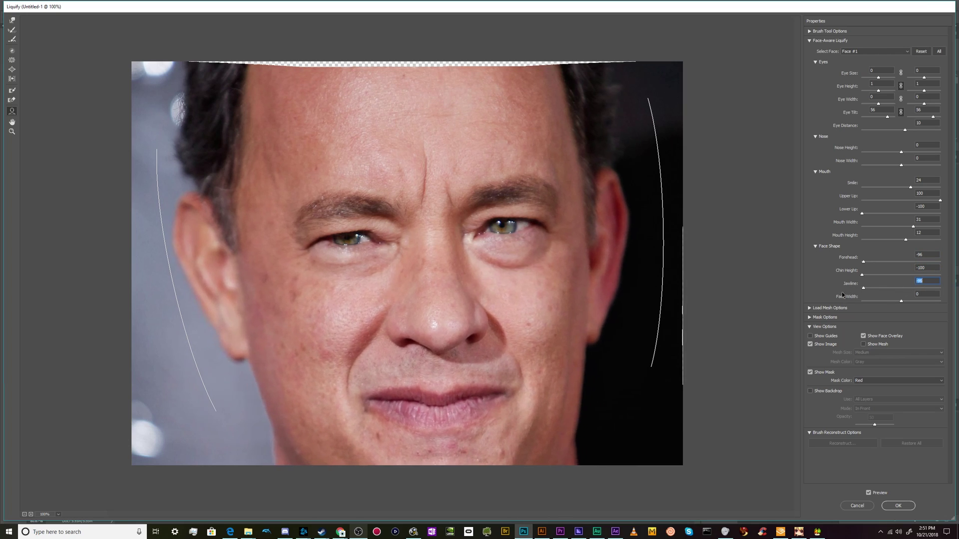
text(0)
drag(901, 288, 947, 279)
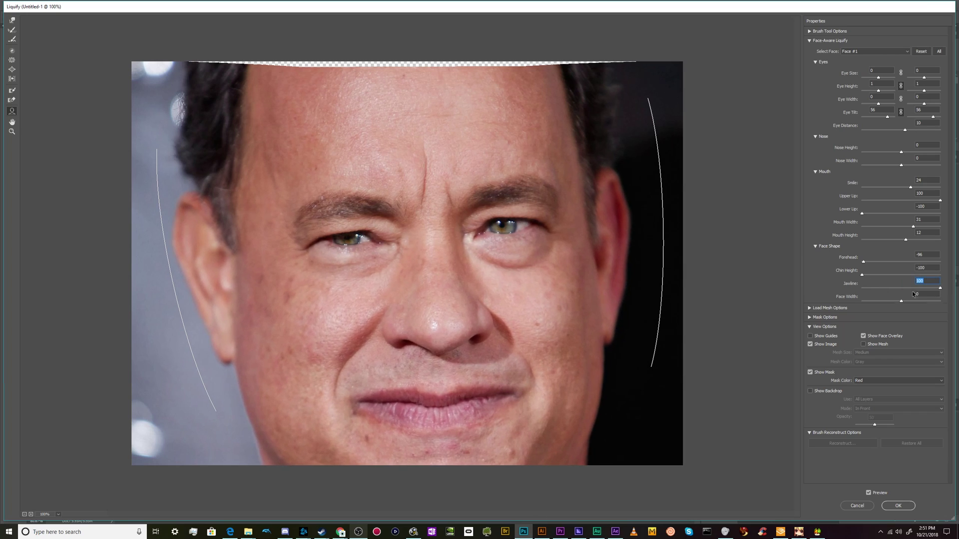
drag(902, 301, 832, 300)
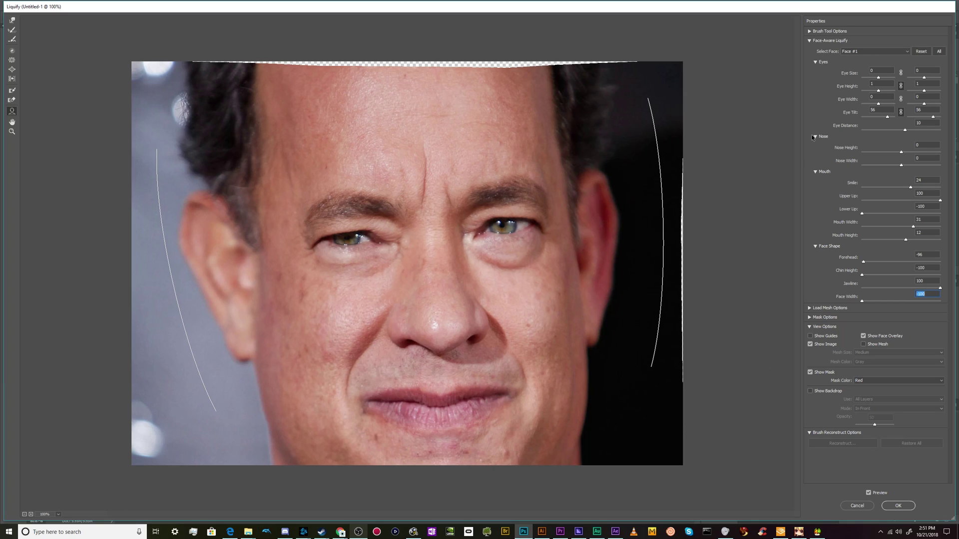
Step: Raise the nose and reshape both eyes on-canvas: larger, wider, taller, tilted to 71
mouse_move(443, 331)
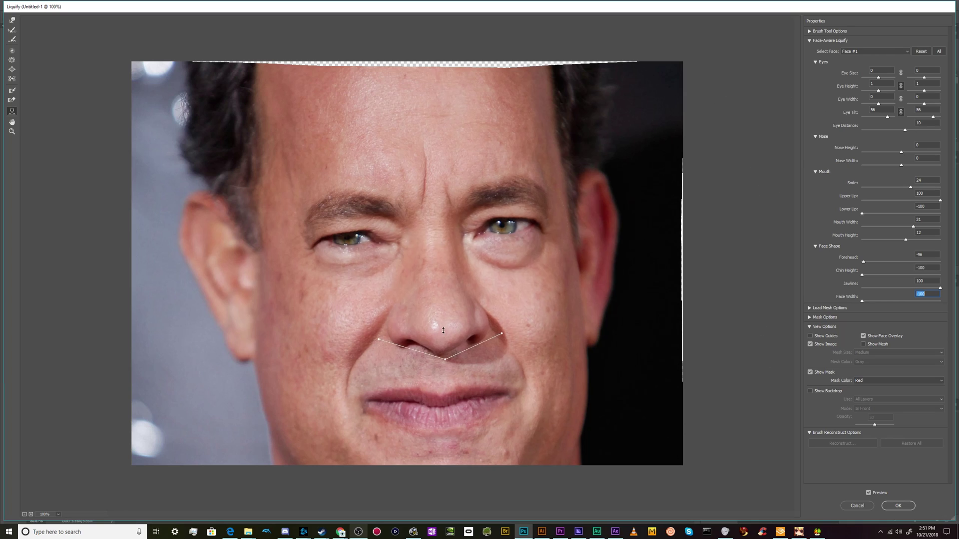
mouse_move(446, 360)
mouse_down()
mouse_move(434, 348)
mouse_move(432, 358)
mouse_up()
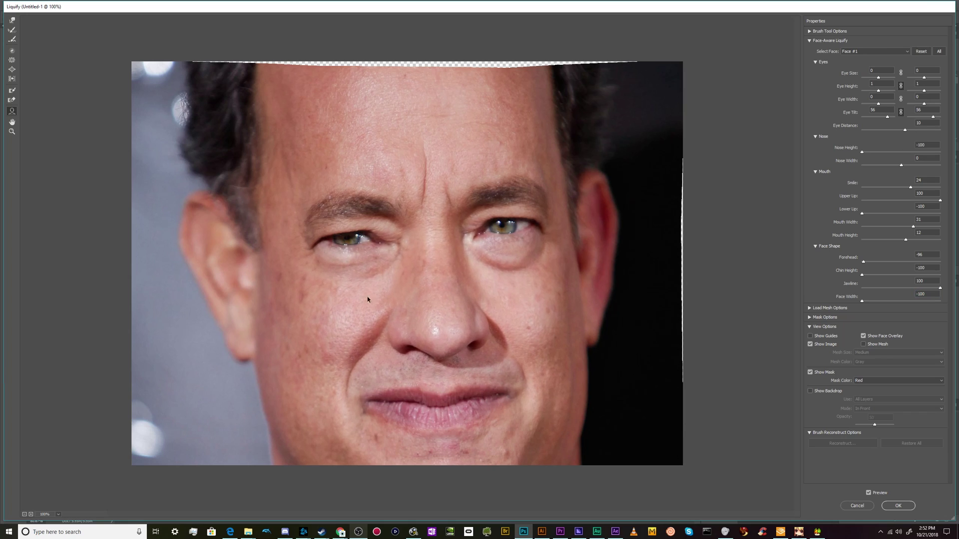
mouse_move(362, 243)
drag(325, 223, 302, 221)
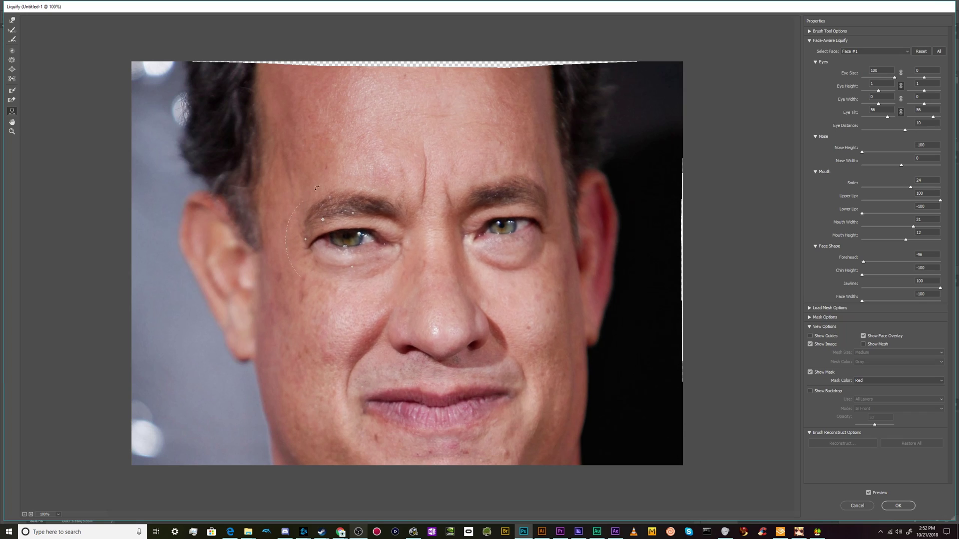
drag(294, 200, 300, 196)
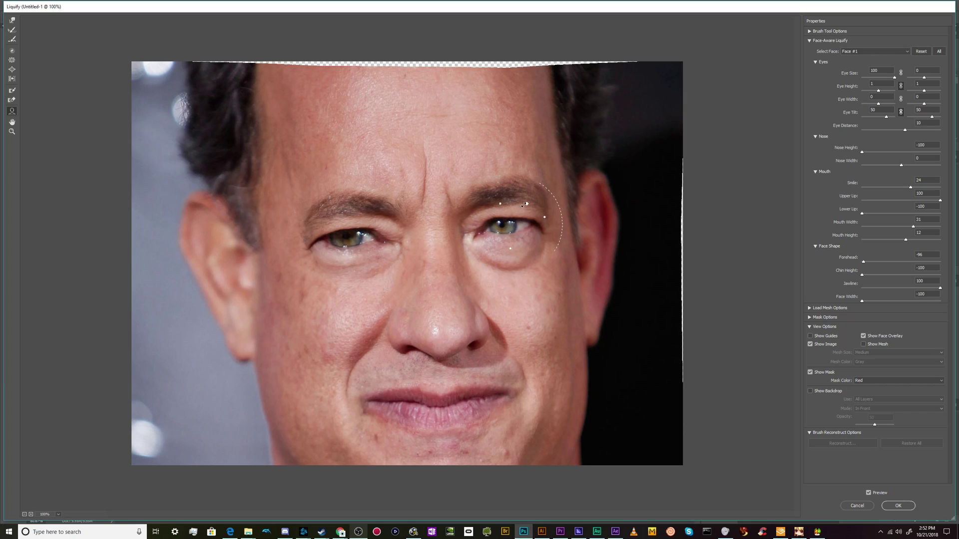
drag(524, 203, 547, 182)
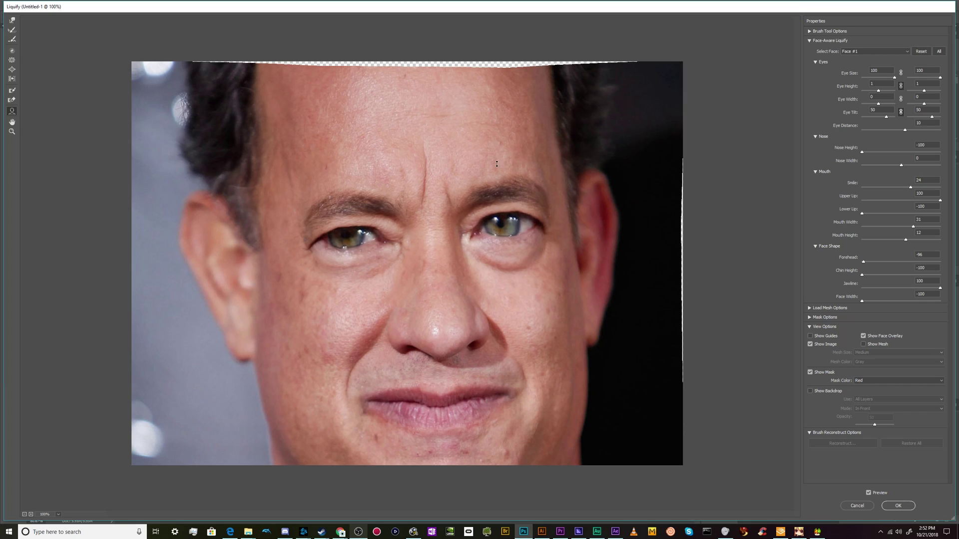
drag(474, 246, 478, 243)
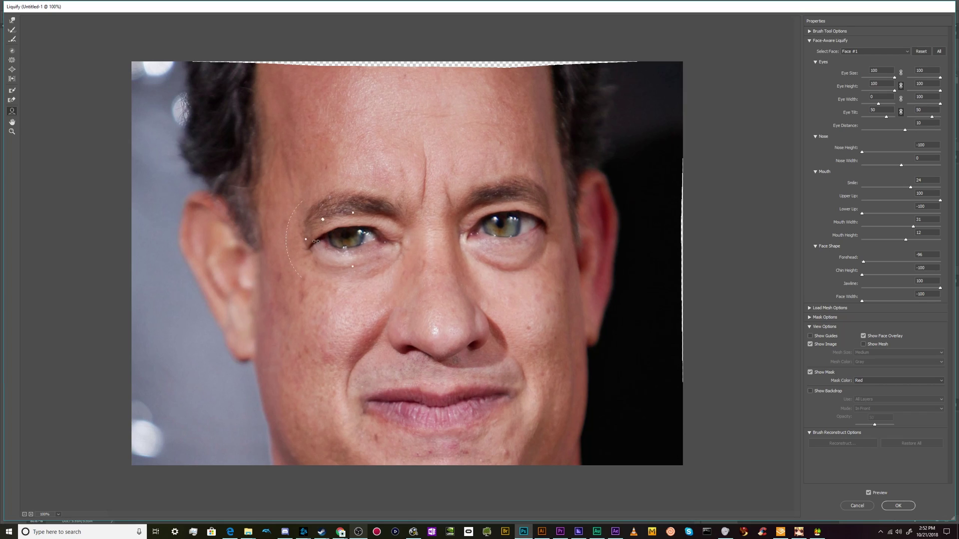
drag(306, 241, 280, 249)
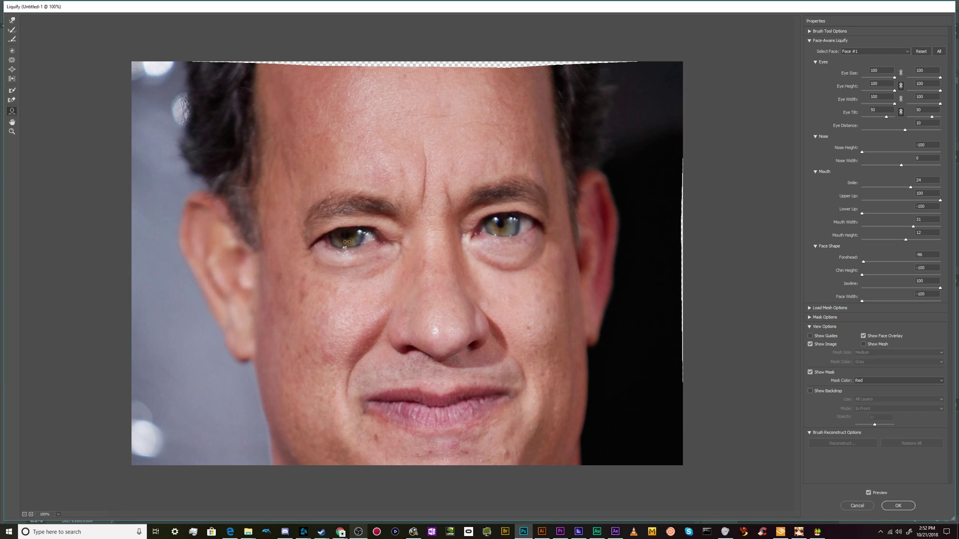
mouse_move(352, 268)
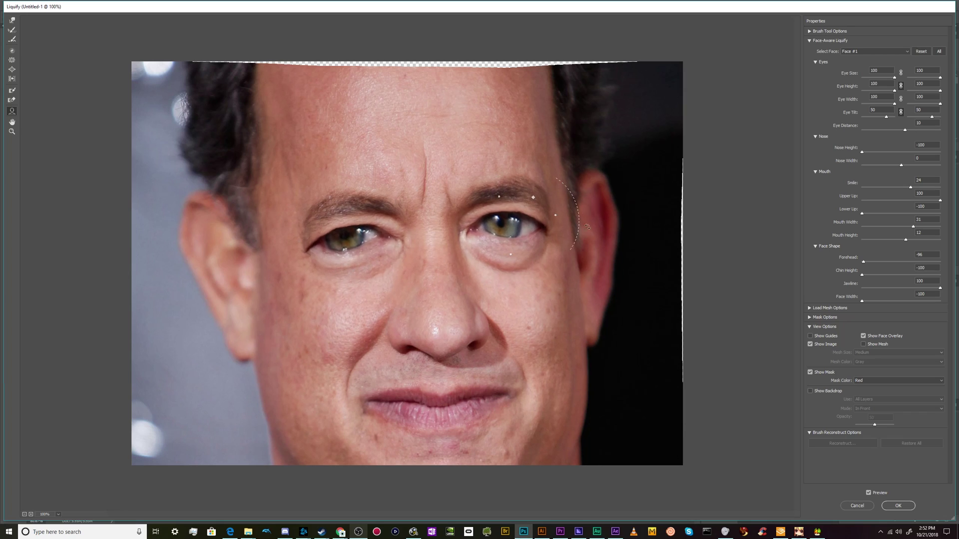
drag(571, 187, 582, 214)
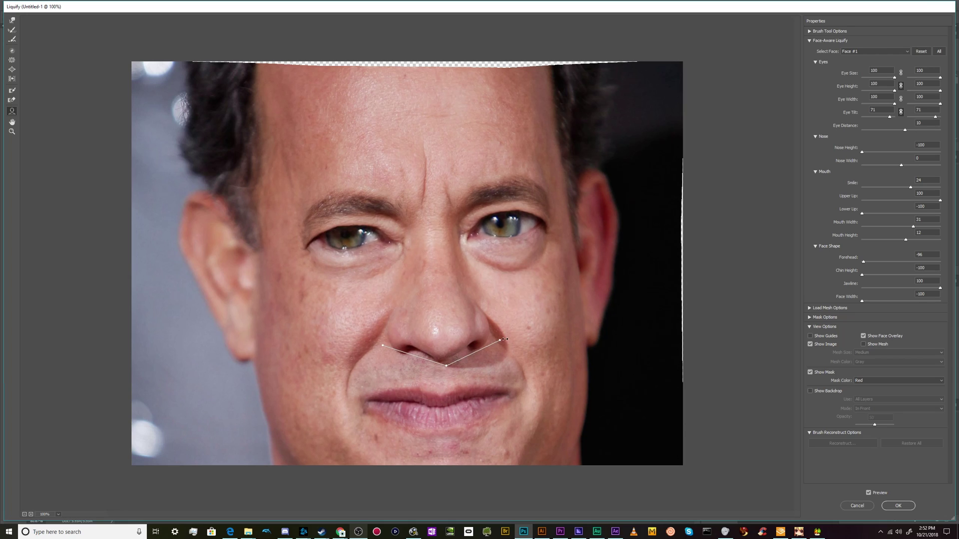
Step: Widen the nose, raise the lower lip, and apply the Liquify result to the photo
drag(500, 336, 555, 336)
mouse_move(439, 418)
mouse_down()
mouse_move(443, 397)
mouse_move(474, 398)
mouse_move(430, 403)
mouse_up()
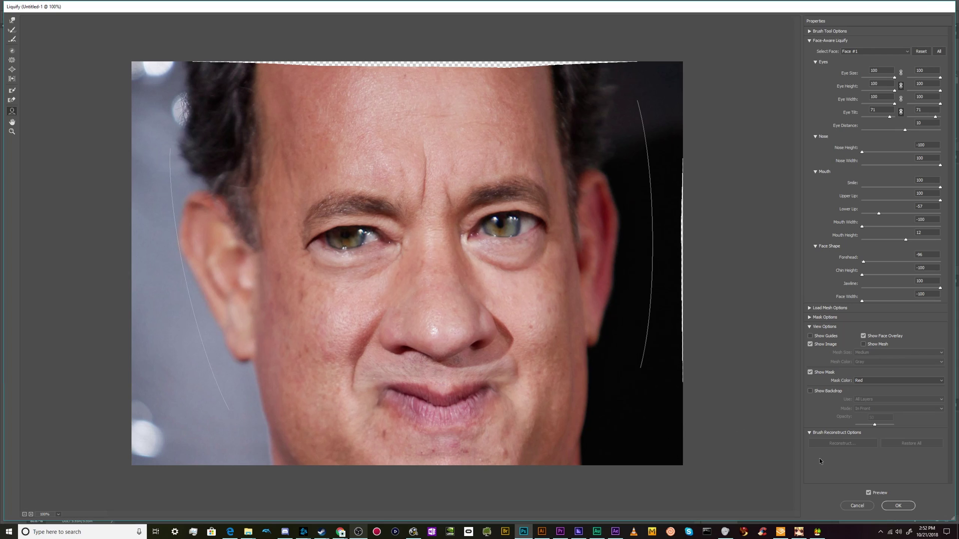
drag(646, 375, 646, 375)
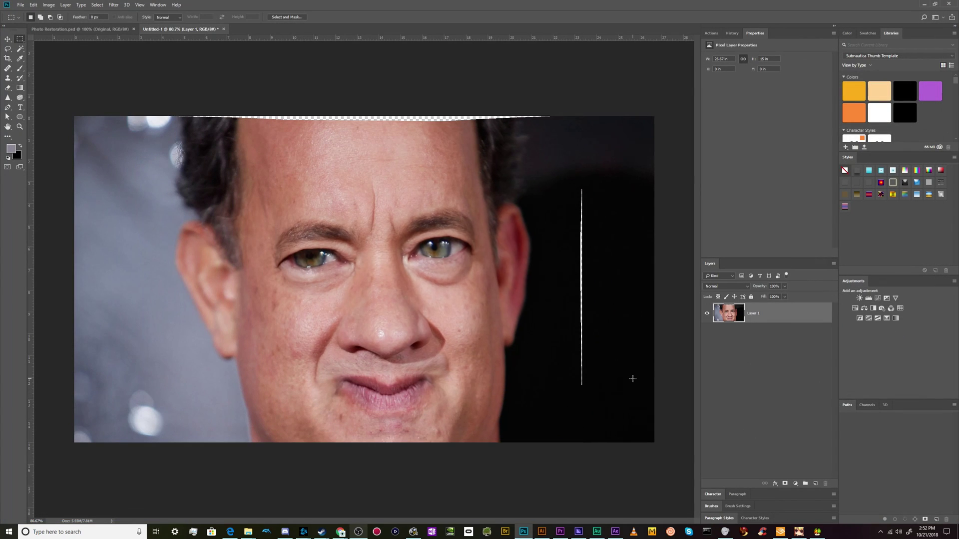
Step: Scale and shift Layer 1 with Free Transform to cover the transparent top edge
scroll(574, 346, down, 2)
scroll(575, 348, up, 1)
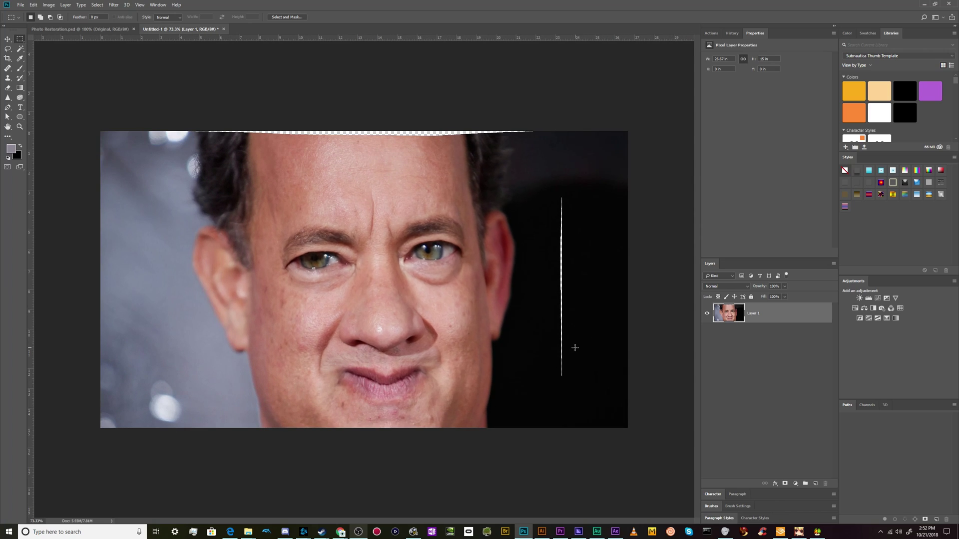
key(ctrl+t)
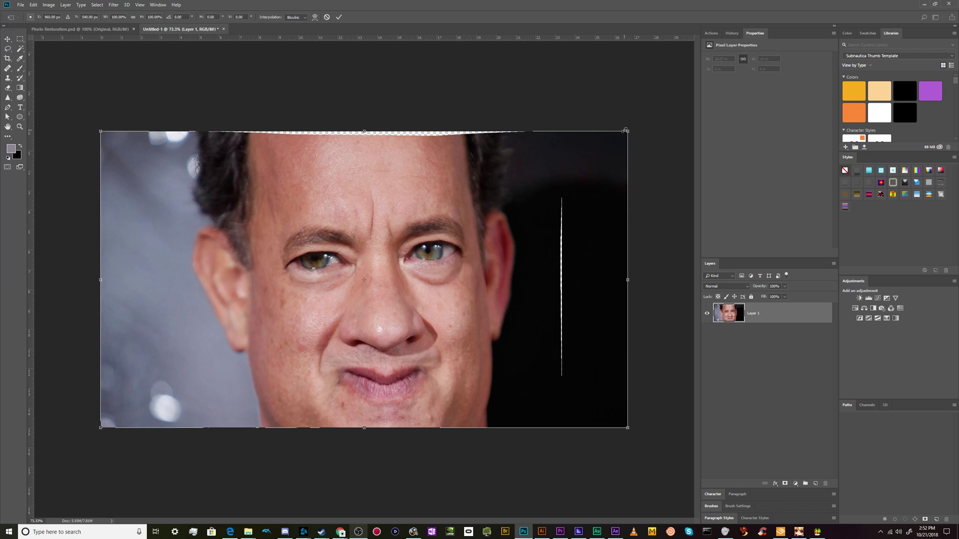
drag(628, 132, 681, 100)
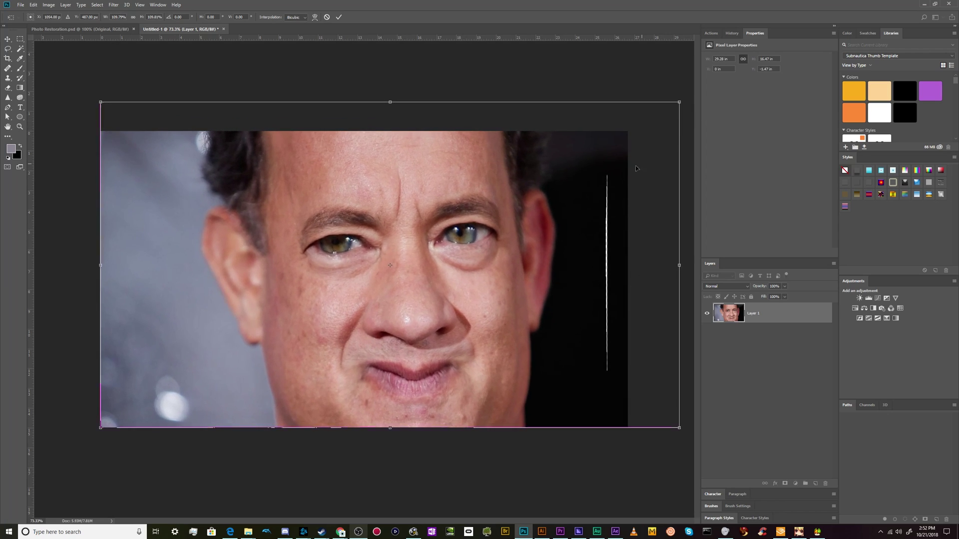
drag(657, 150, 627, 156)
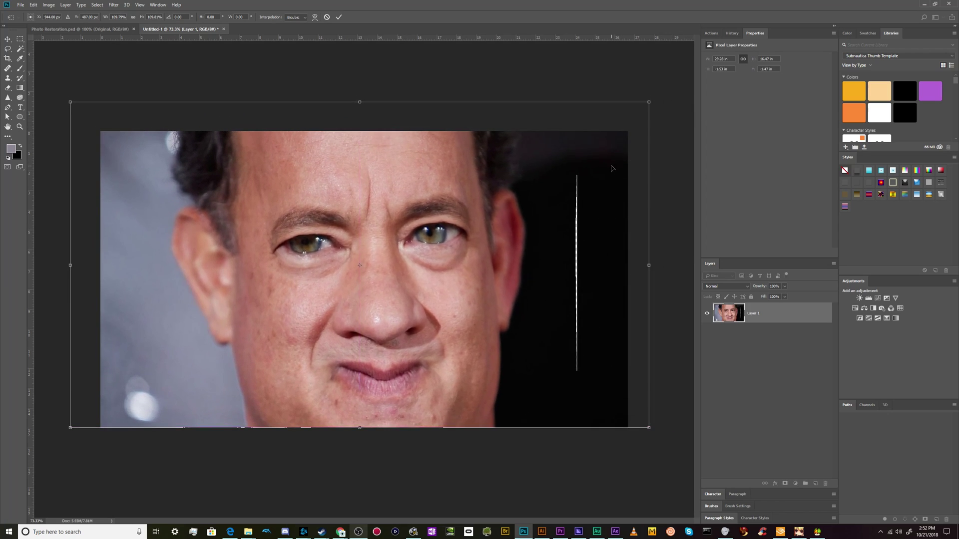
key(Return)
Step: Remove the white vertical line on the right with the Spot Healing Brush
key(j)
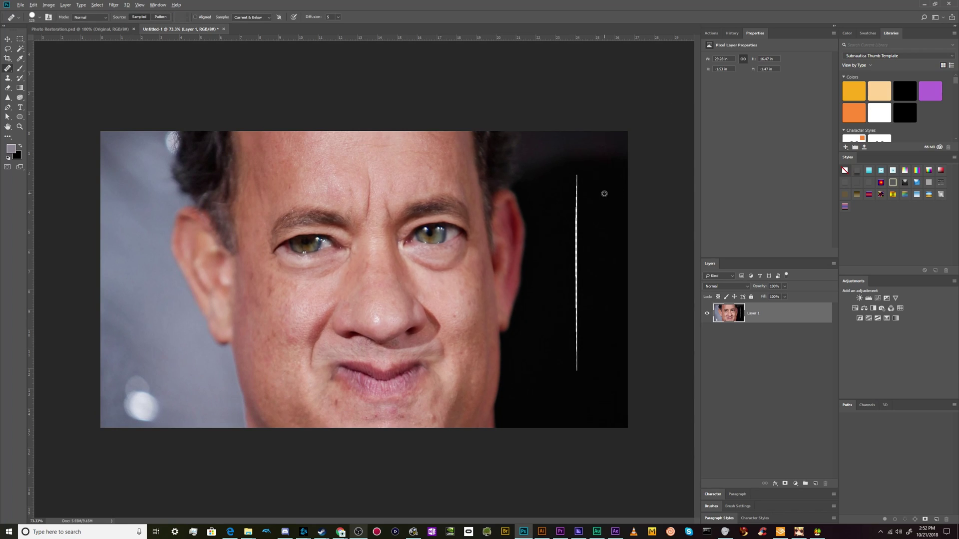
drag(578, 180, 576, 366)
key(v)
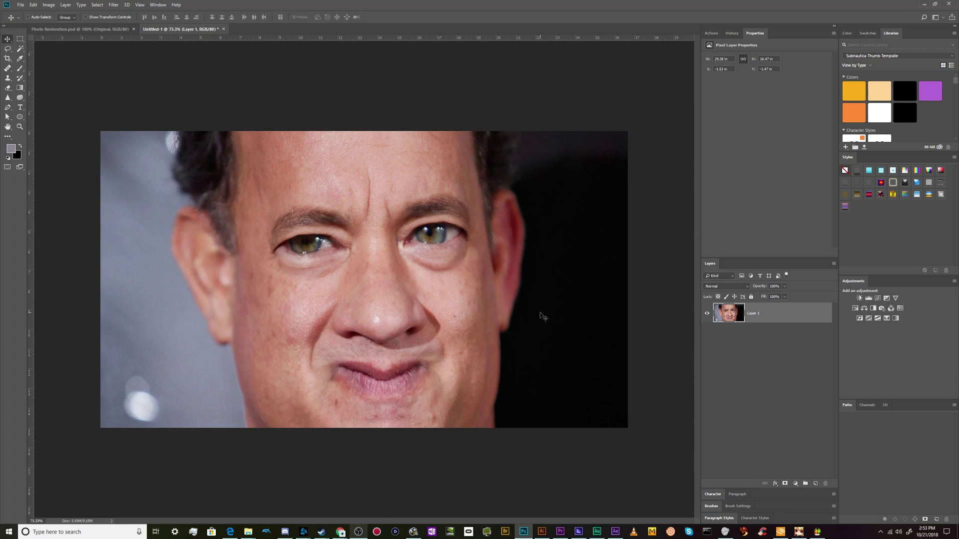